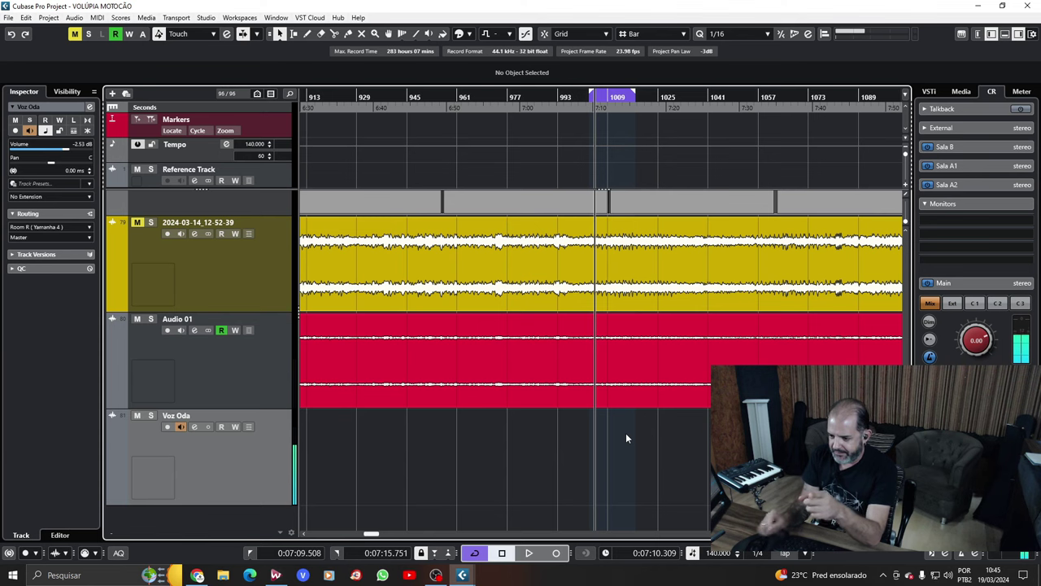
Mute Audio 01, unmute the 2024-03-14_12-52-39 track, and audition the cycle range around bar 1009 twice from its start
click(136, 320)
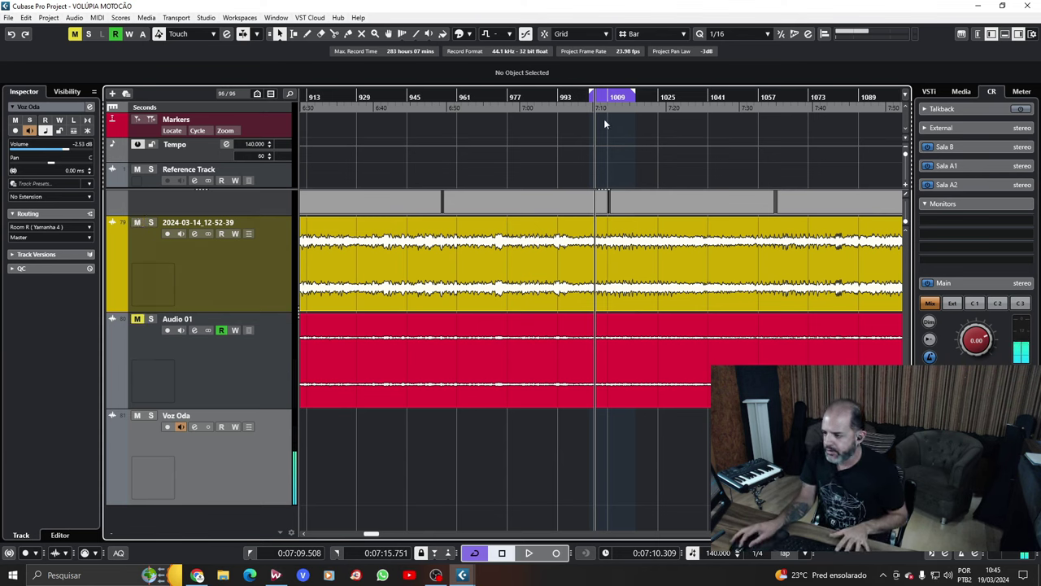
click(591, 100)
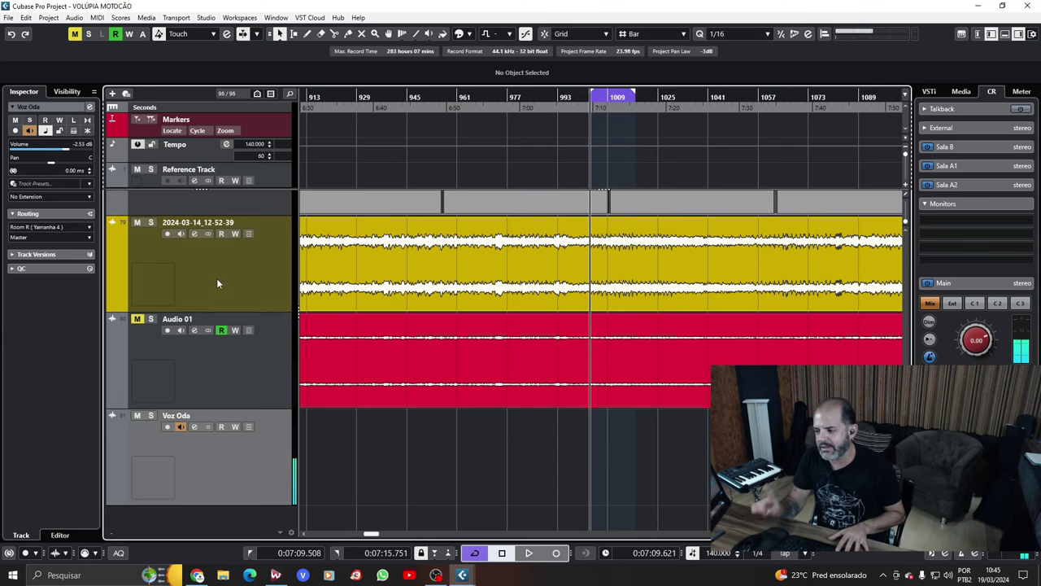
key(space)
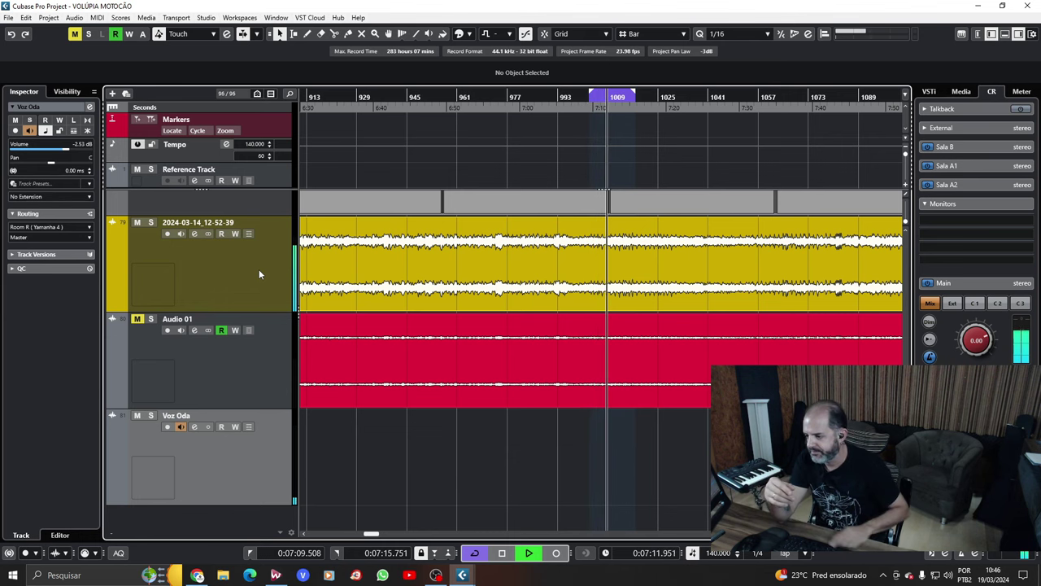
key(space)
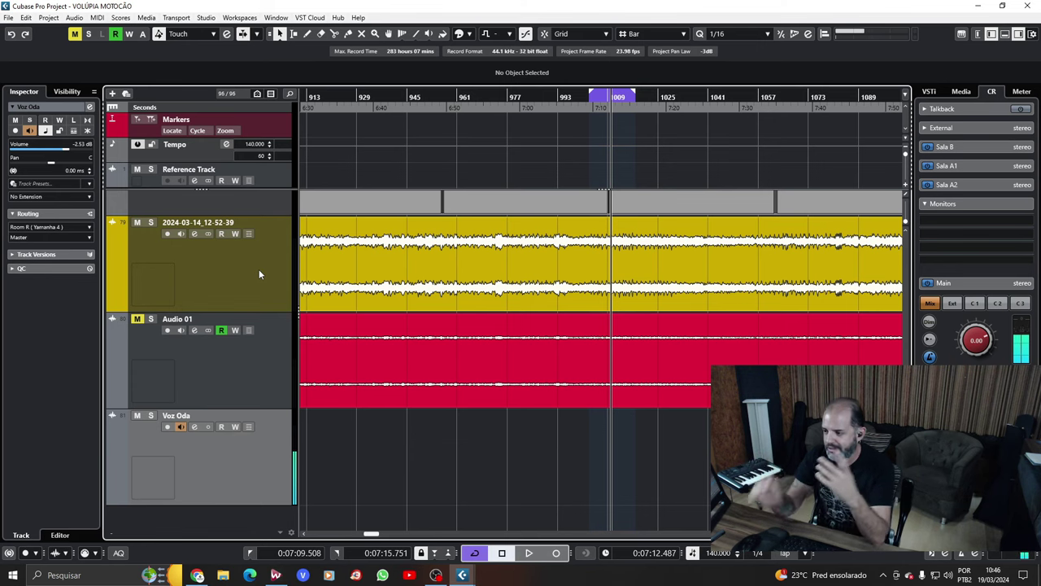
click(594, 97)
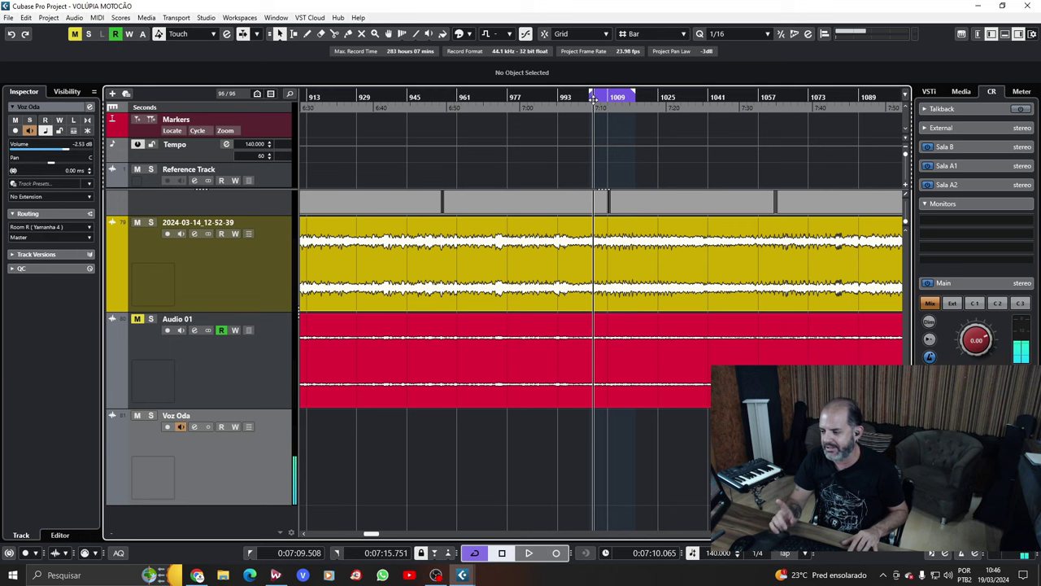
key(space)
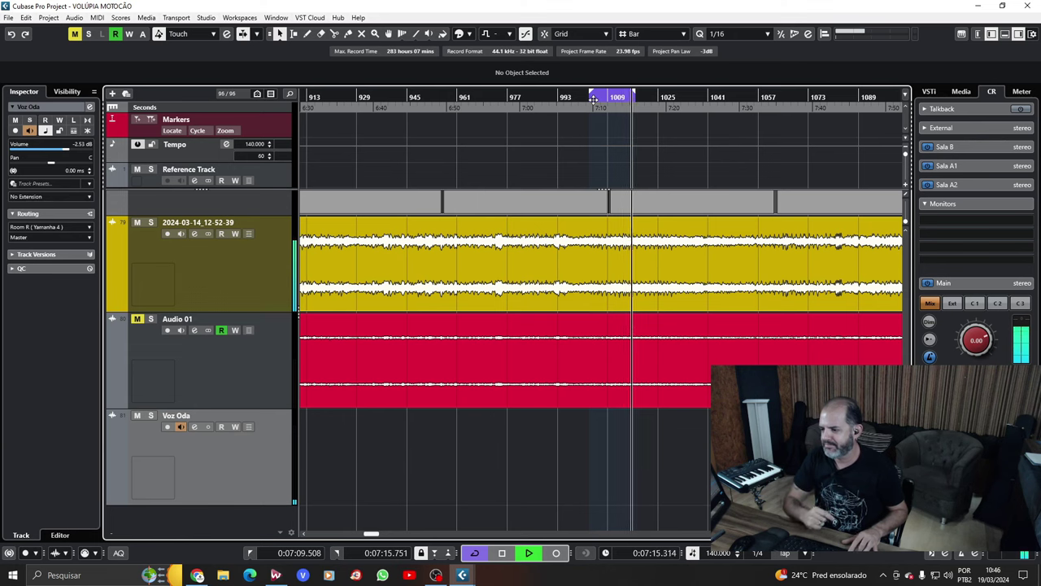
key(space)
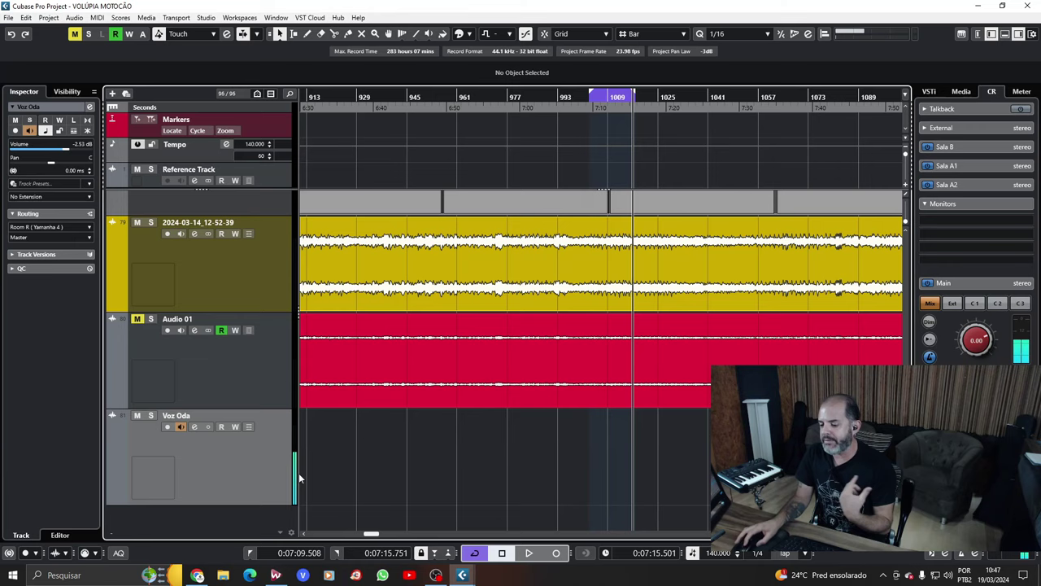
Switch to WaveLab and play the selected passage of Audio Show Volúpia Danificado.wav
click(275, 575)
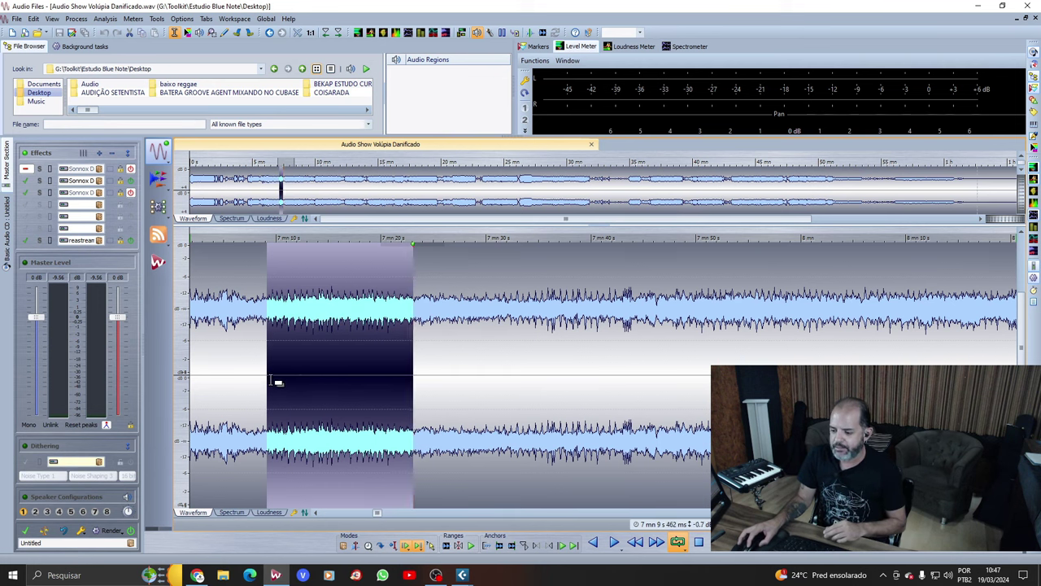
key(space)
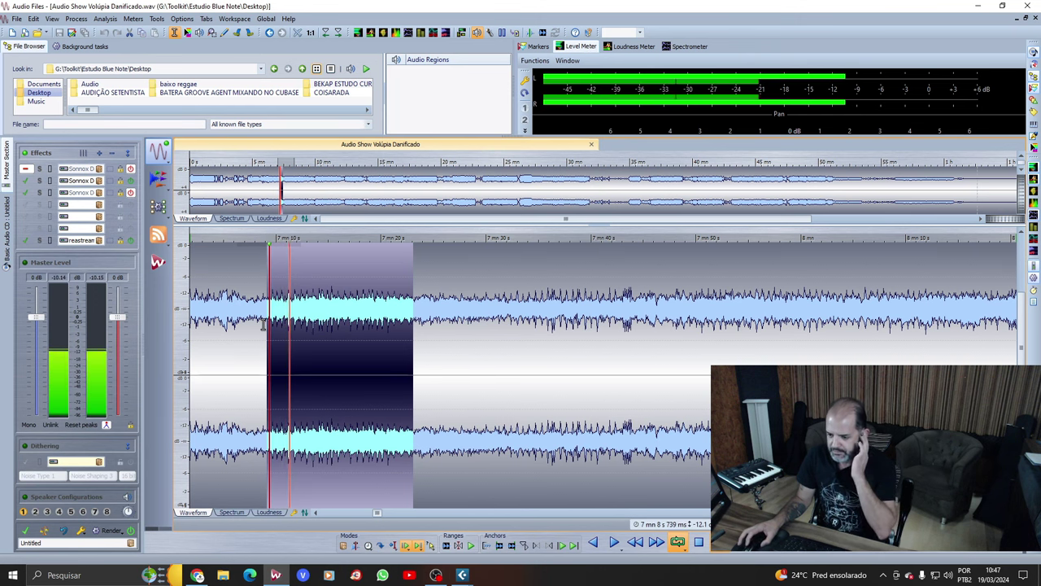
key(space)
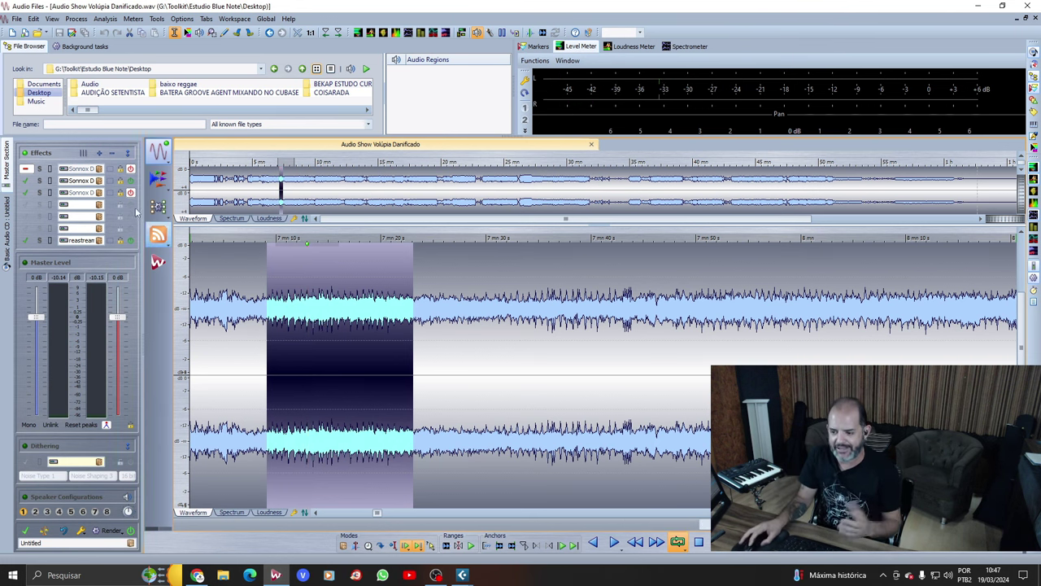
Open the Sonnox DeClicker effect, examine its DePOP, DeCLICK and DeCRACKLE sections, toggling DePOP off and on, and close it
click(110, 181)
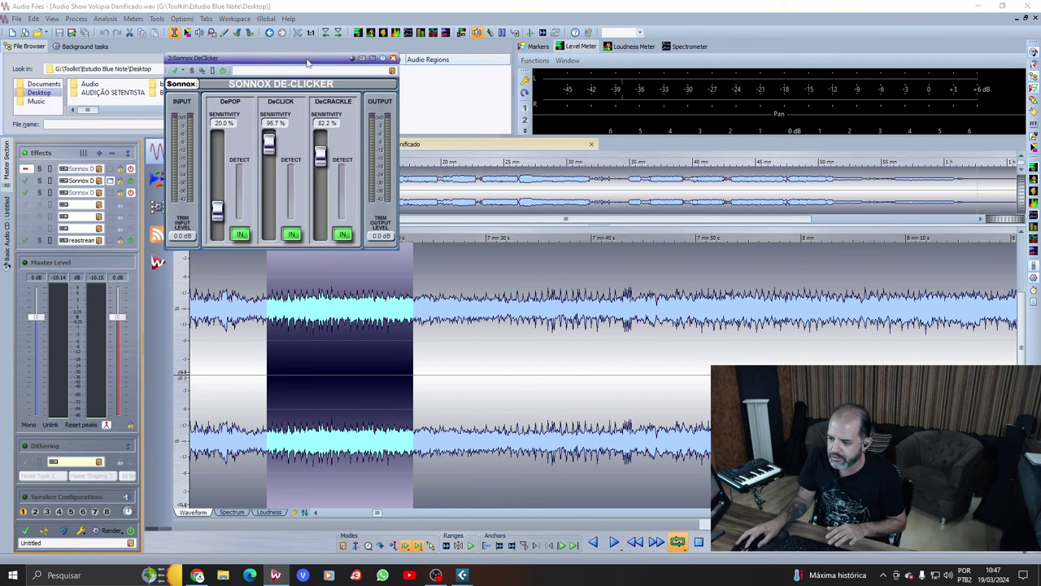
drag(308, 68, 301, 64)
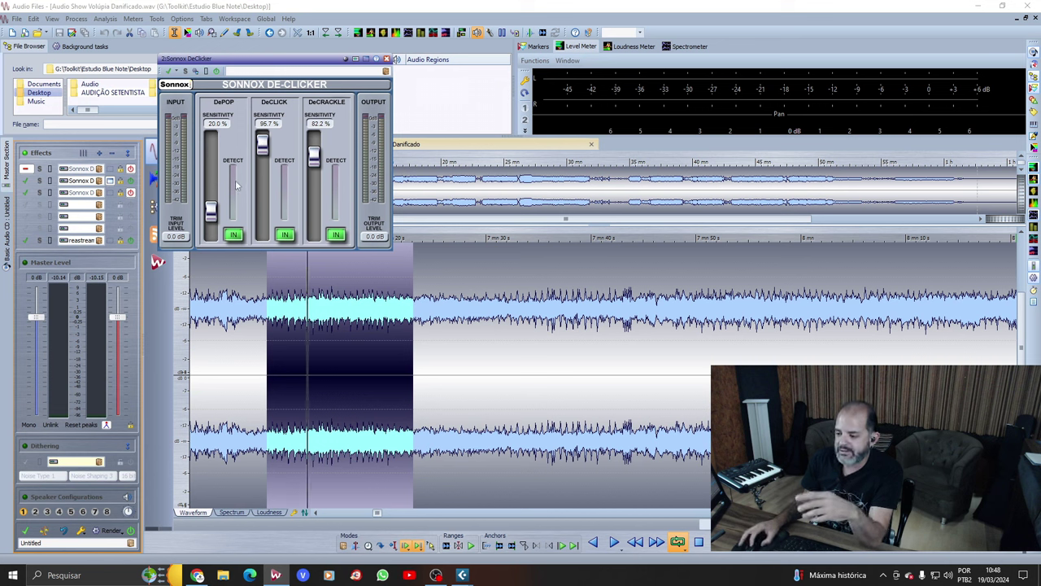
click(235, 236)
click(235, 236)
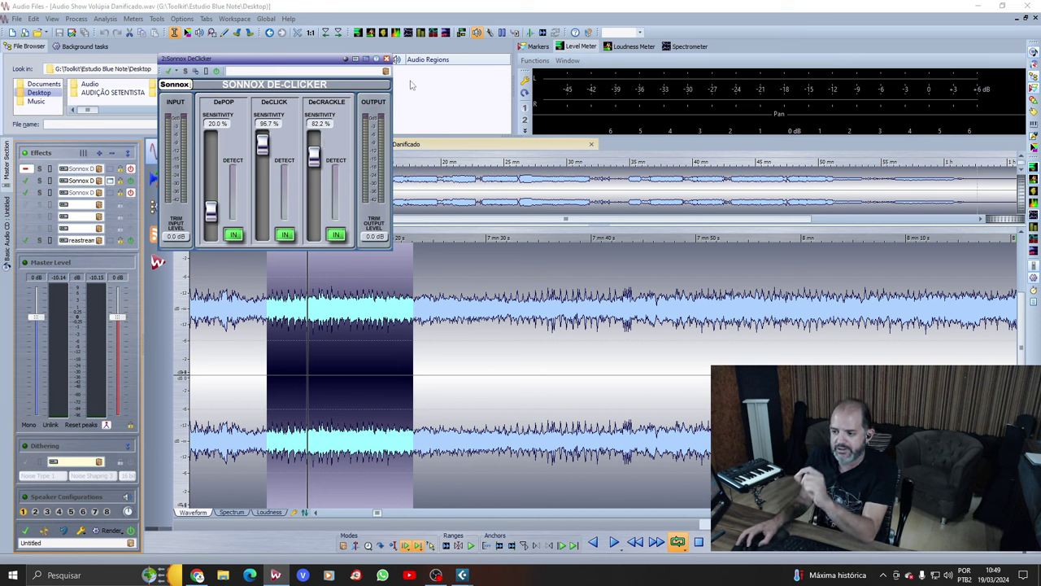
click(386, 58)
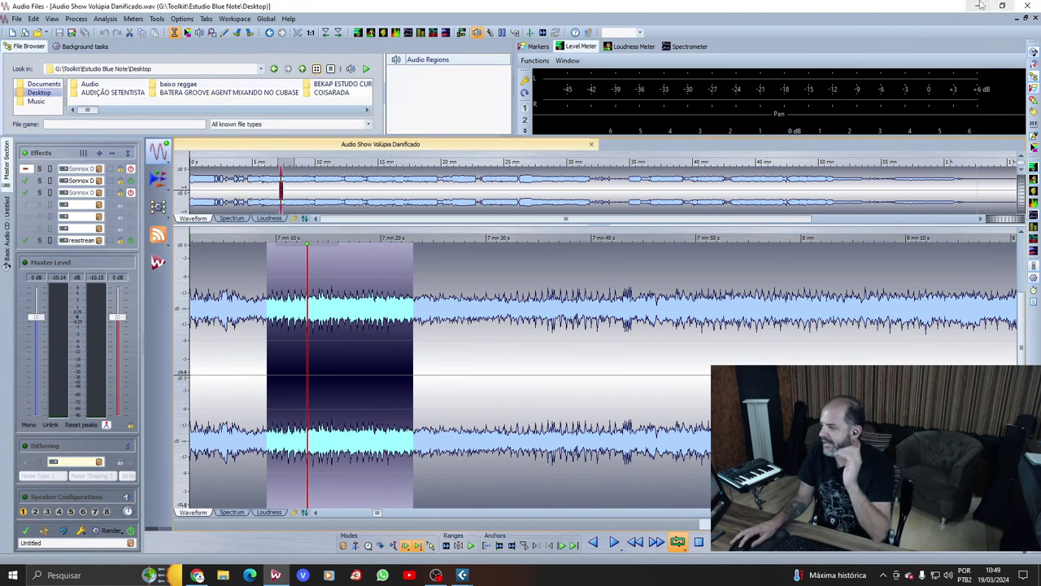
Return to Cubase and play the 2024-03-14_12-52-39 track from the start of the cycle range
click(979, 6)
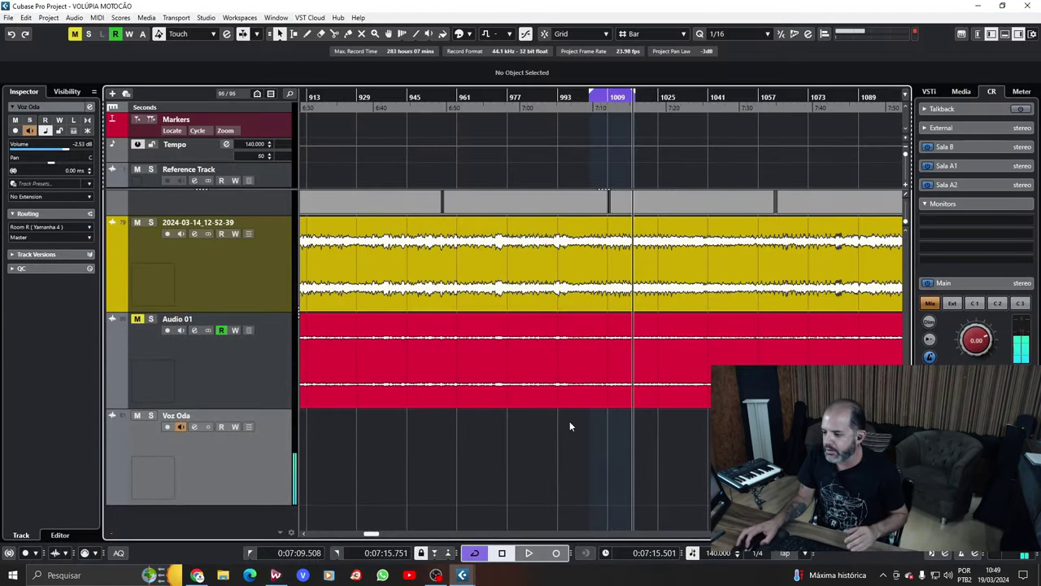
click(595, 109)
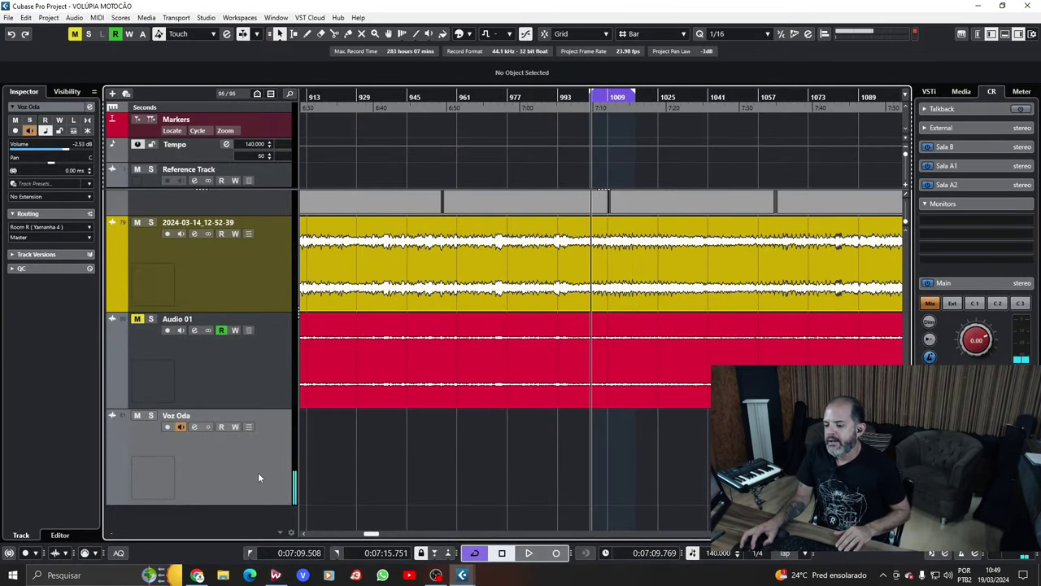
key(h)
key(h)
key(h)
key(h)
key(h)
key(h)
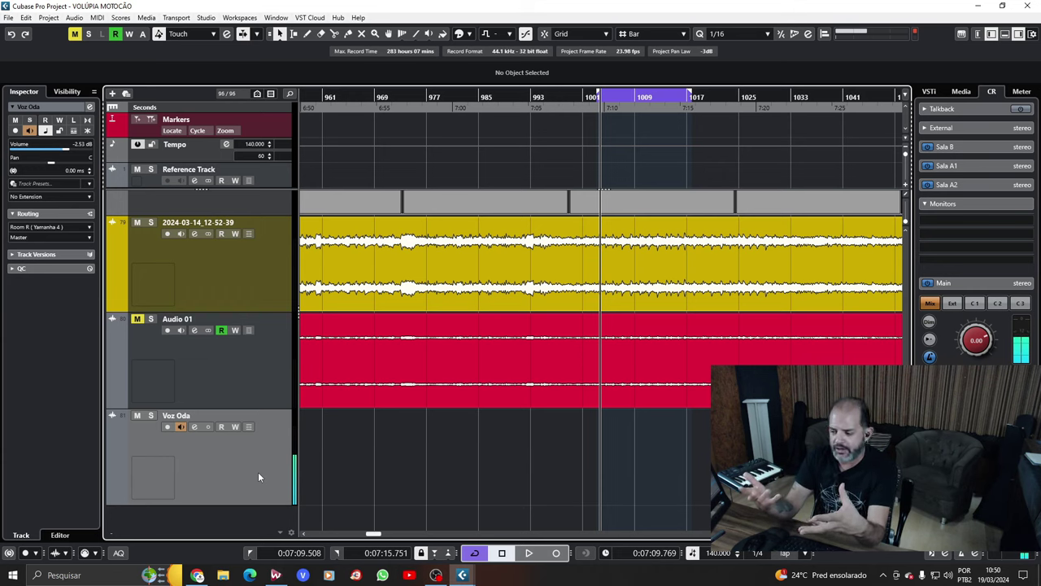
click(603, 103)
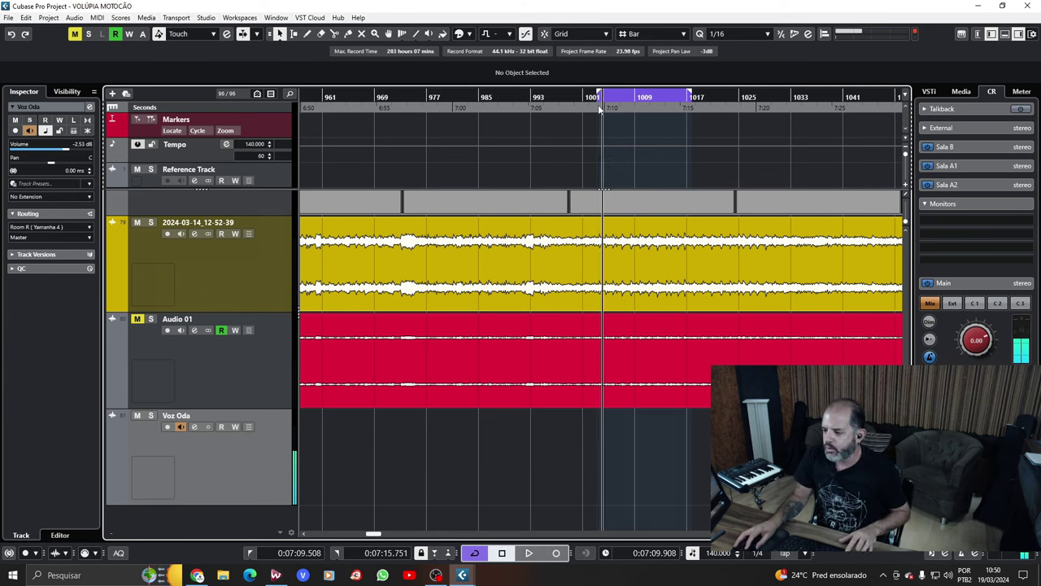
key(space)
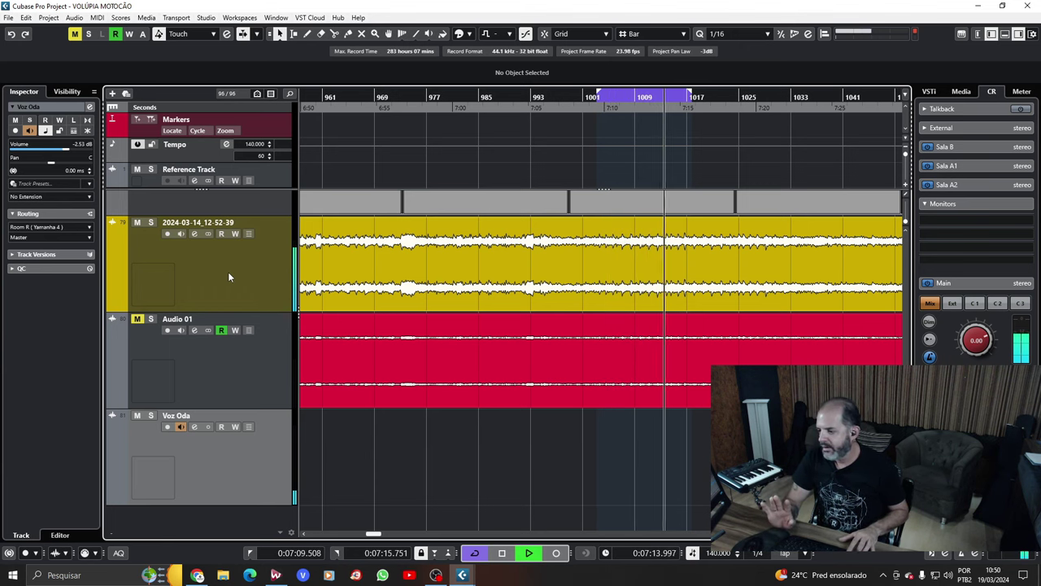
key(space)
Mute the 2024-03-14_12-52-39 track, unmute Audio 01, and play Audio 01 from the start of the cycle range
click(138, 226)
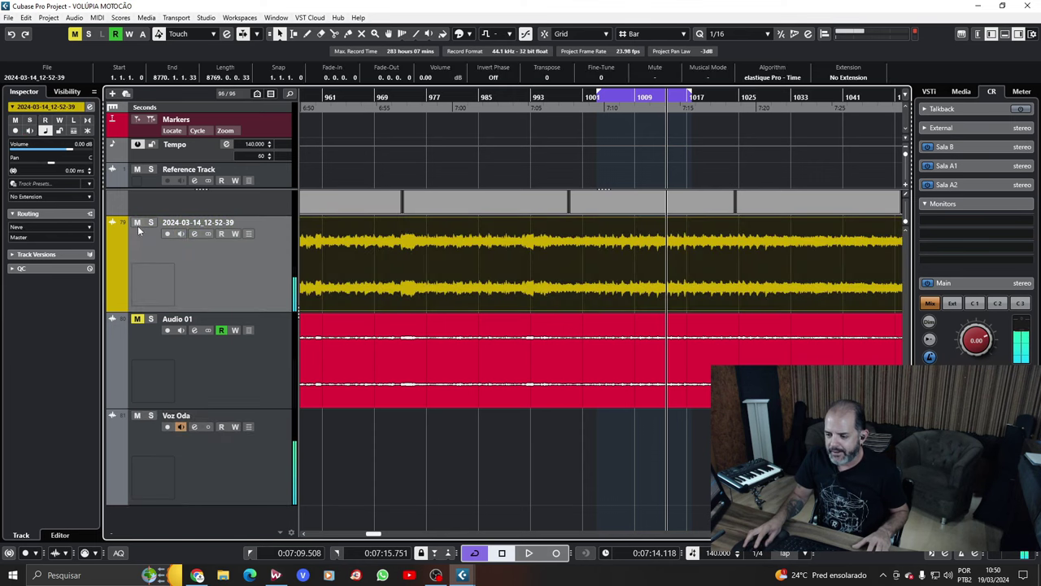
click(138, 224)
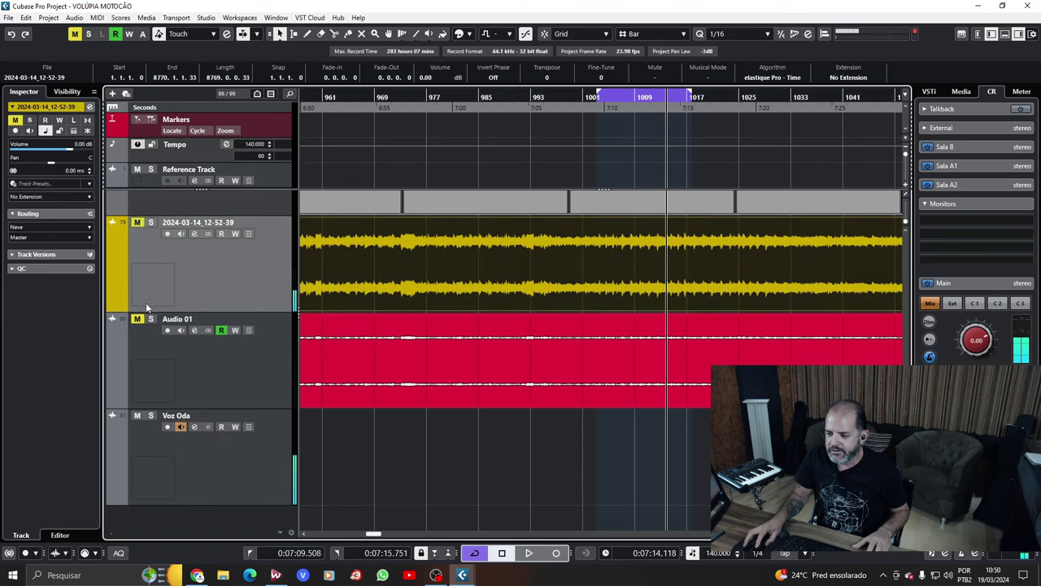
click(268, 371)
click(433, 454)
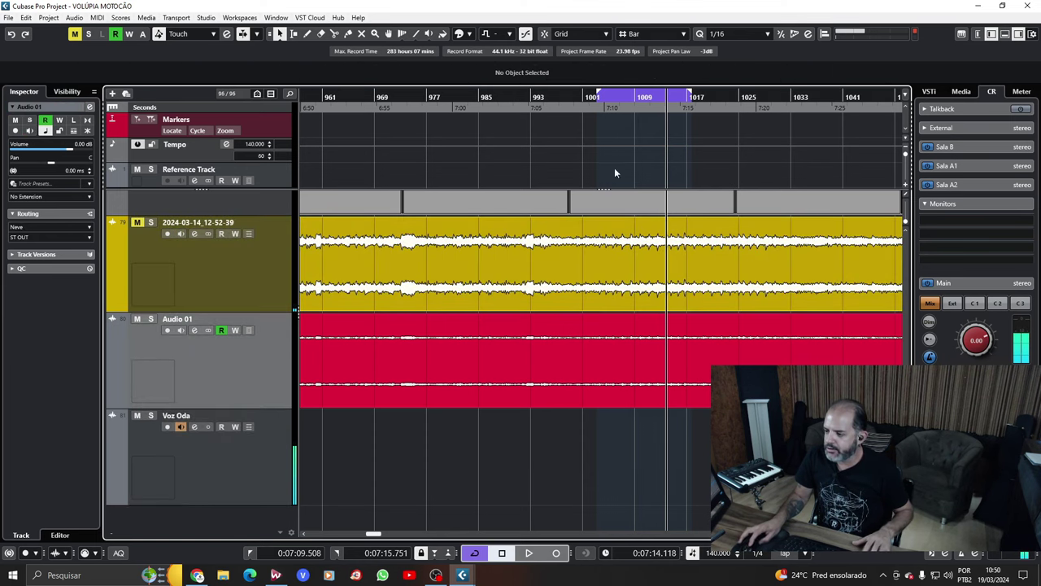
click(598, 99)
key(space)
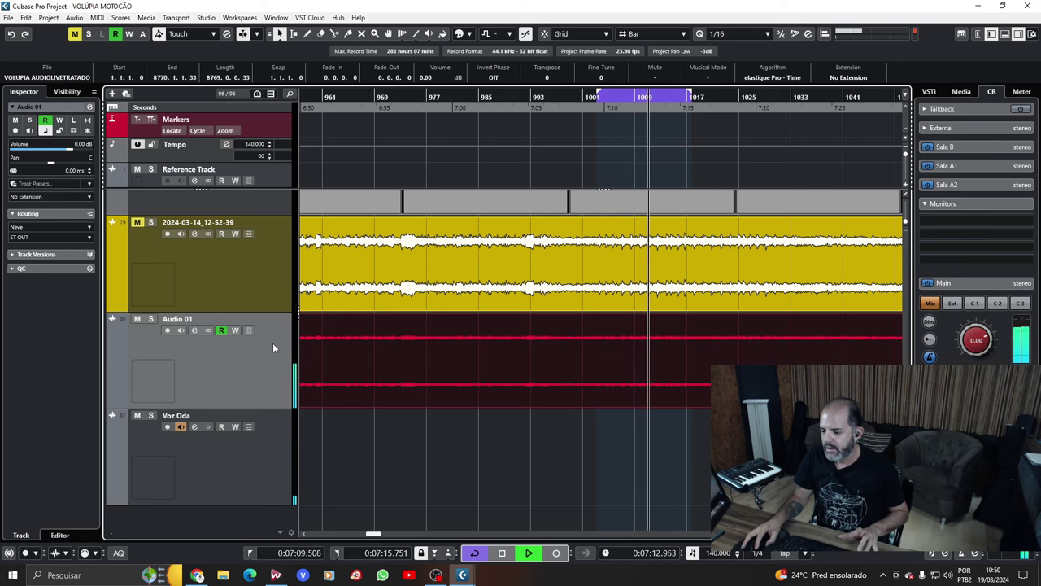
key(space)
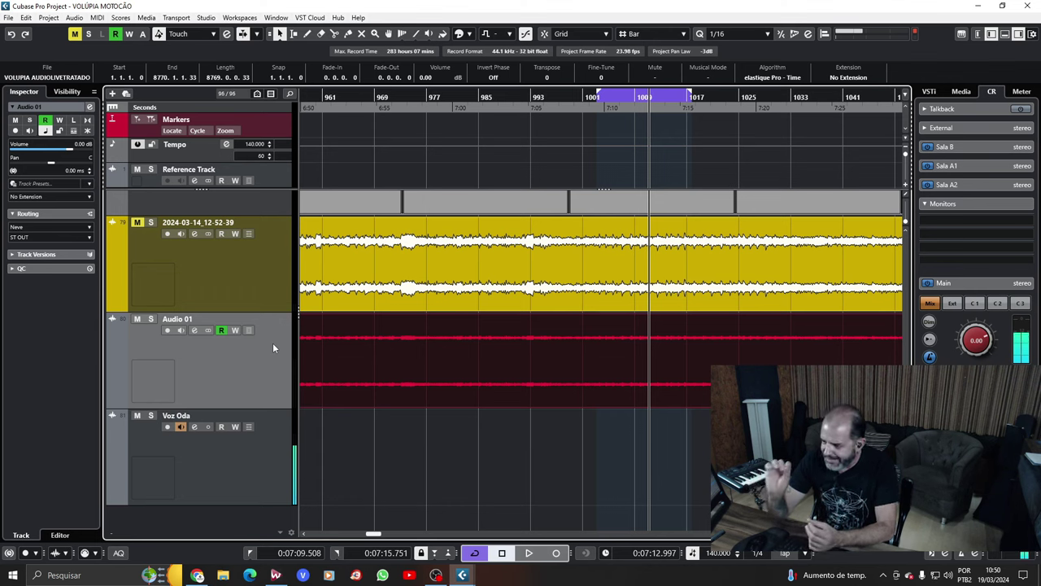
Replay Audio 01 from the start of the cycle range, pausing and resuming playback once
click(598, 97)
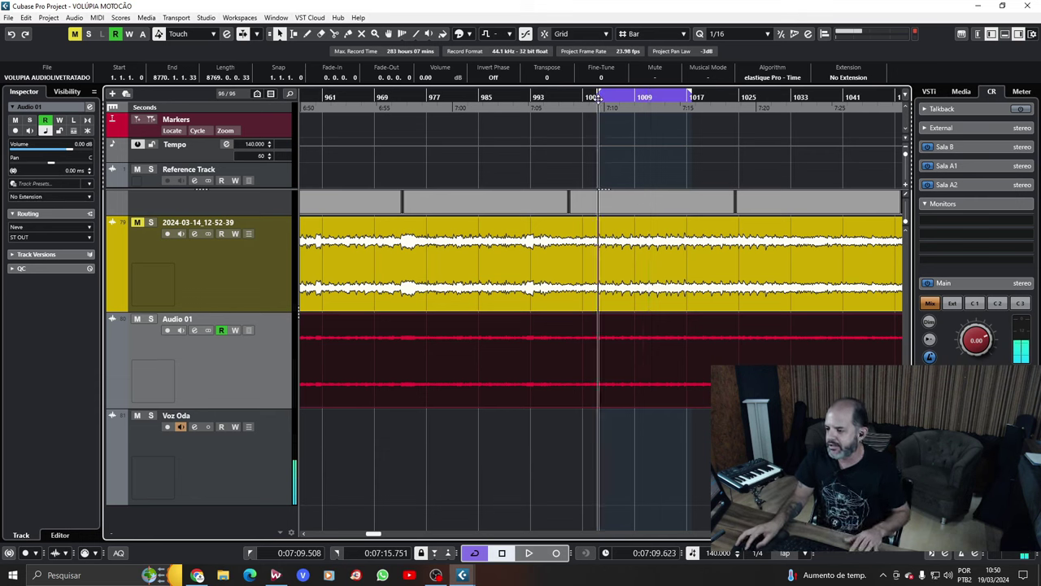
key(space)
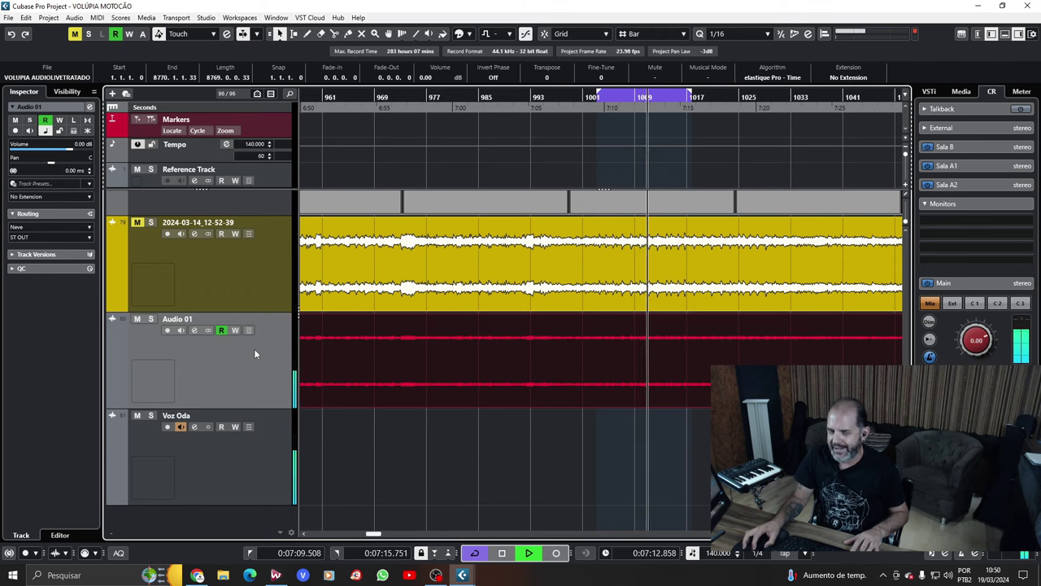
key(space)
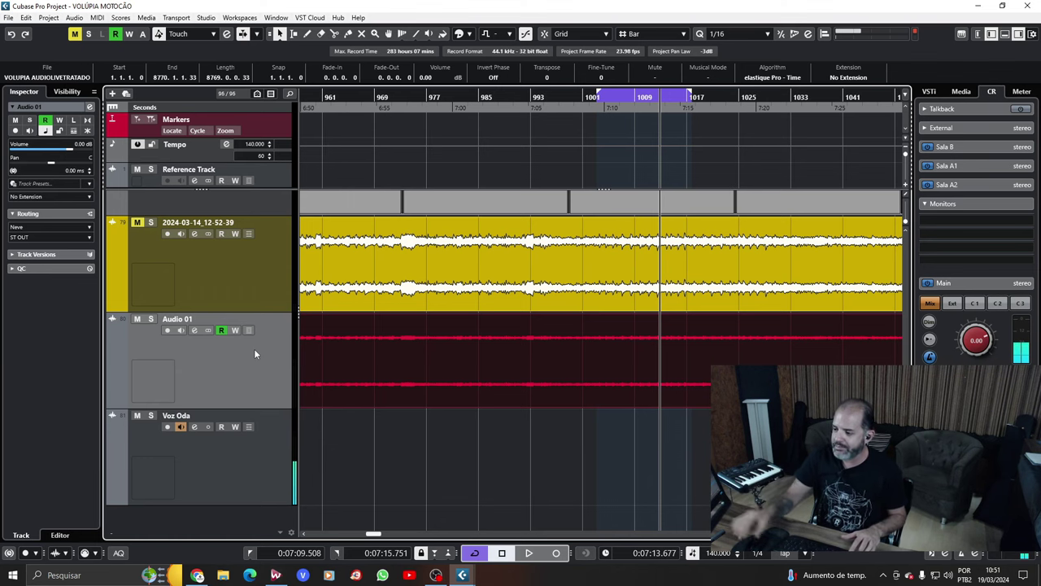
key(space)
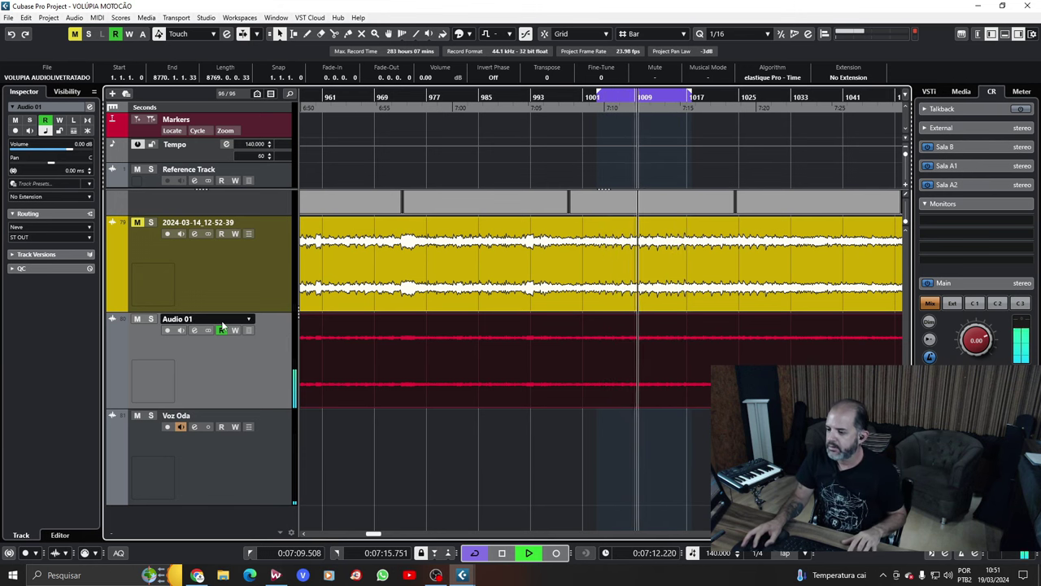
key(space)
Mute Audio 01, unmute the 2024-03-14_12-52-39 track, and play the passage from the current position for comparison
click(137, 319)
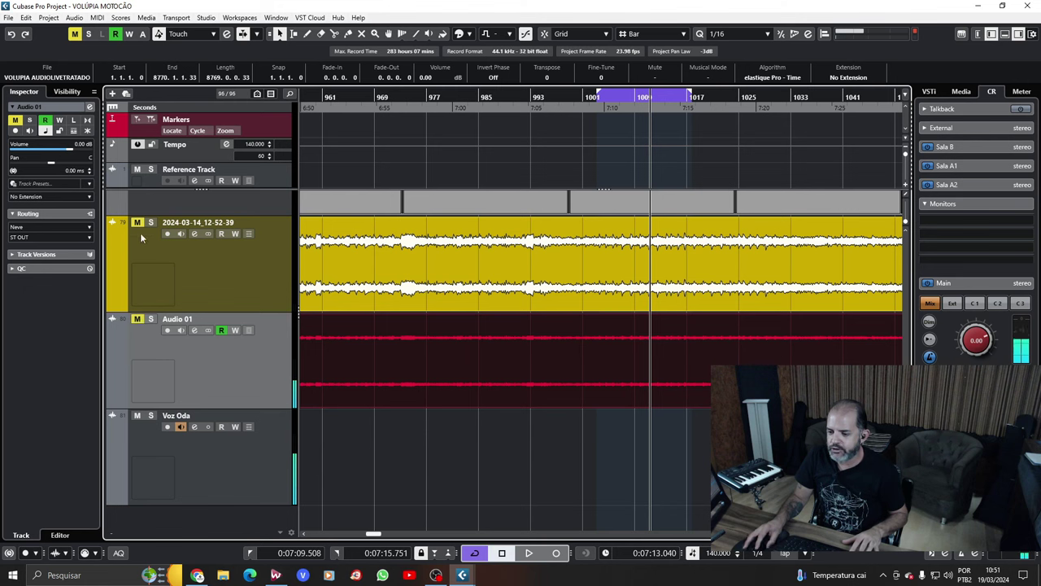
click(142, 227)
key(space)
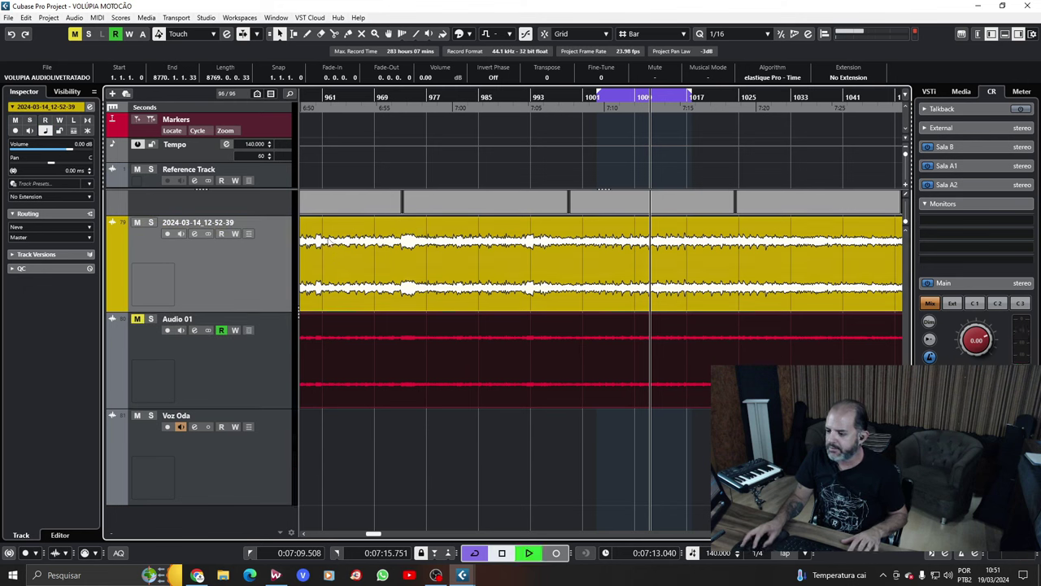
click(330, 241)
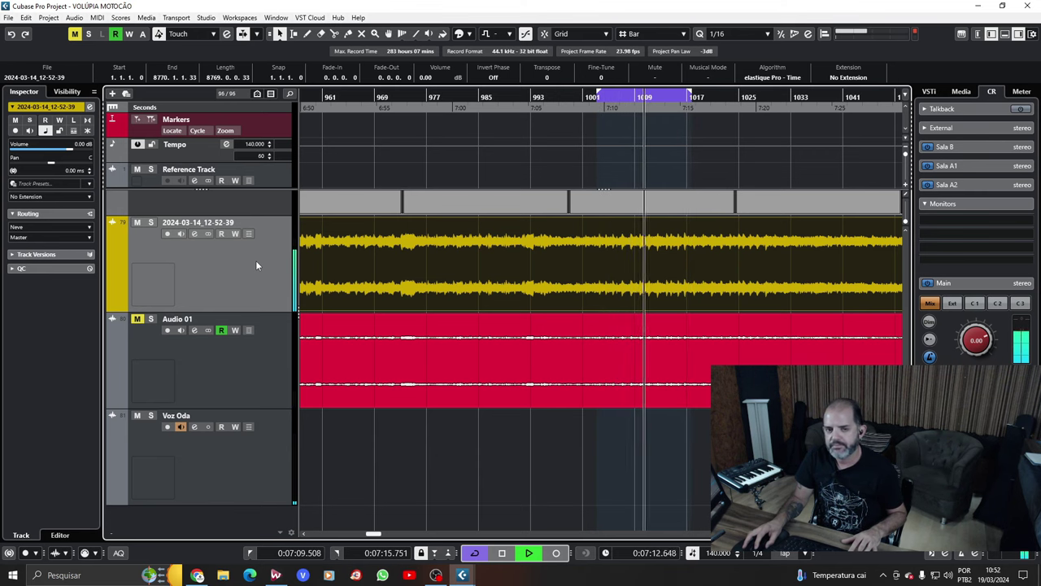
key(space)
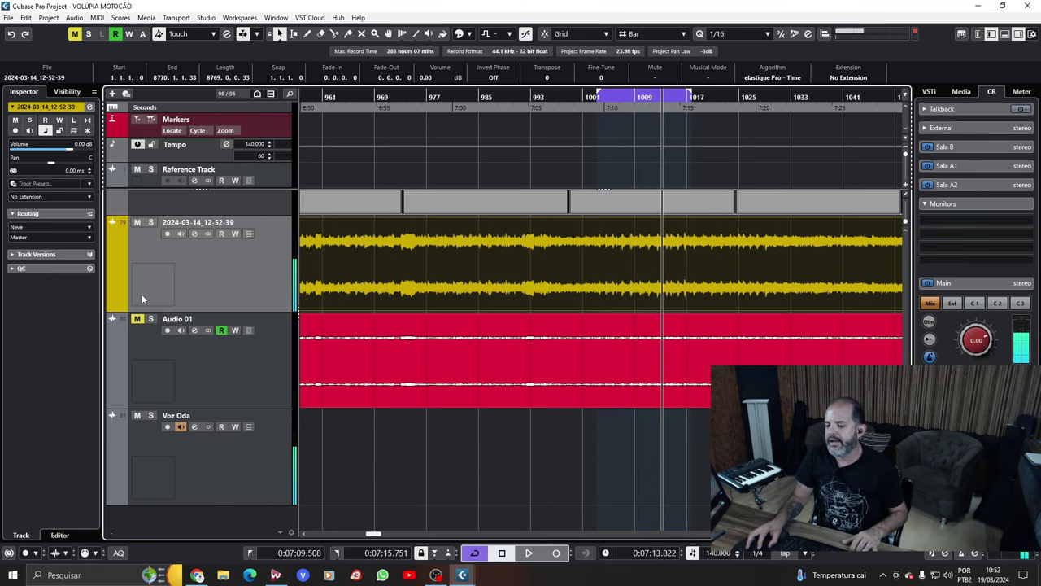
Mute the 2024-03-14_12-52-39 track again and unmute and select Audio 01
click(137, 222)
click(136, 319)
click(246, 377)
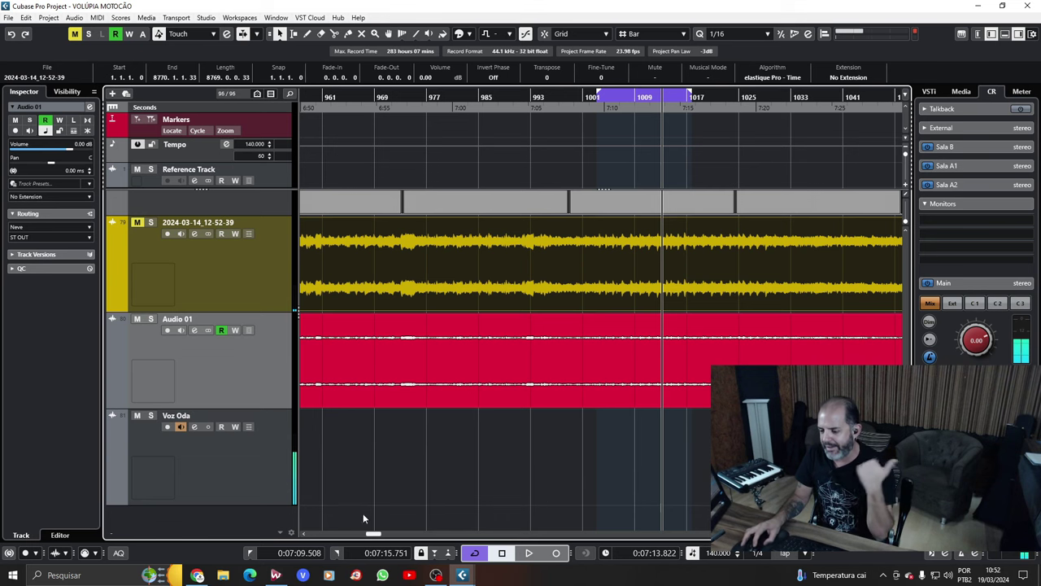
Switch to WaveLab and open the Sonnox DeClicker effect from the master section
mouse_move(276, 575)
click(331, 502)
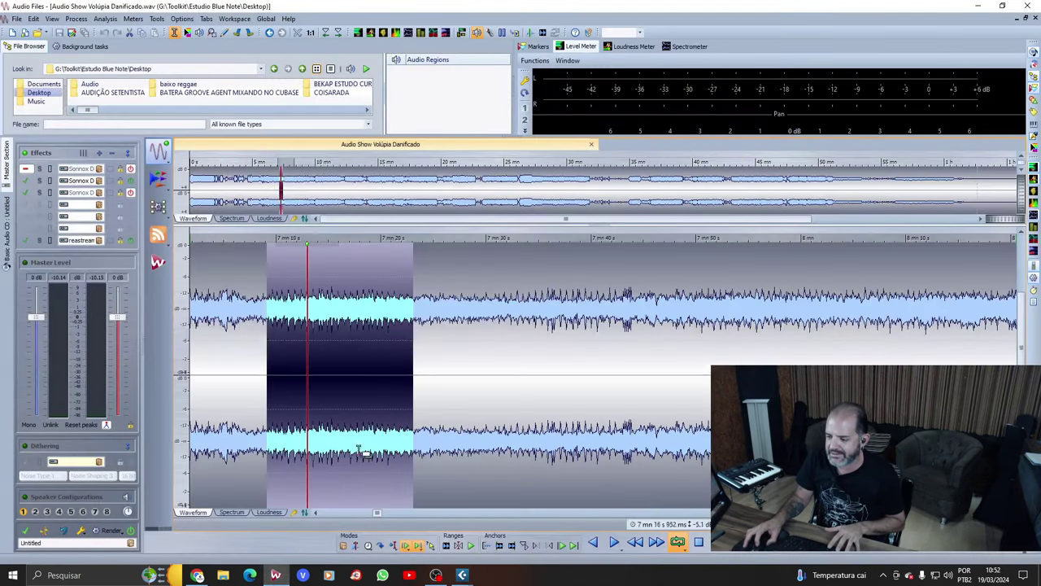
click(110, 180)
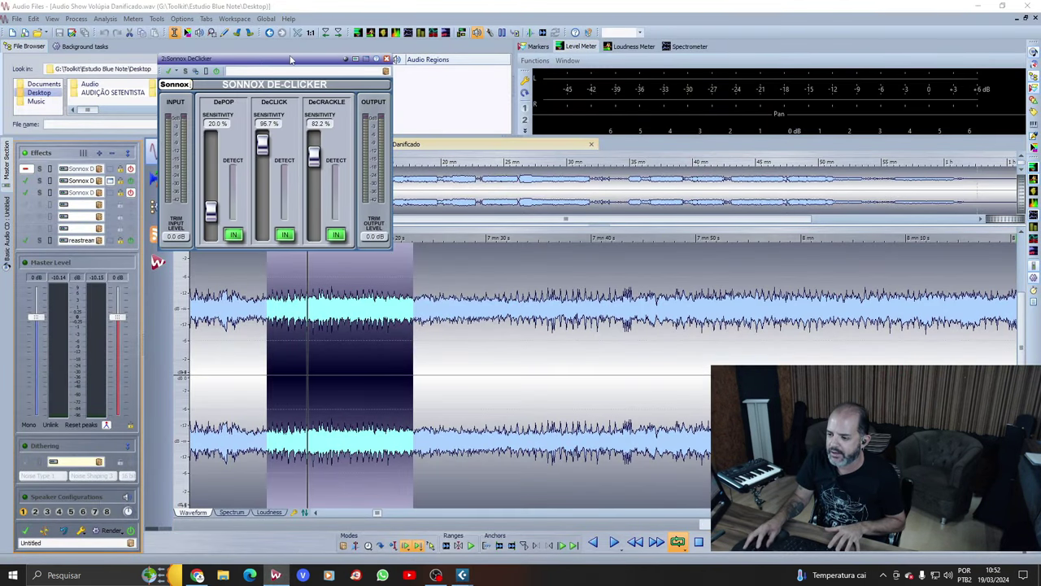
Close the Sonnox DeClicker window and switch back to the Cubase project
drag(290, 61, 284, 66)
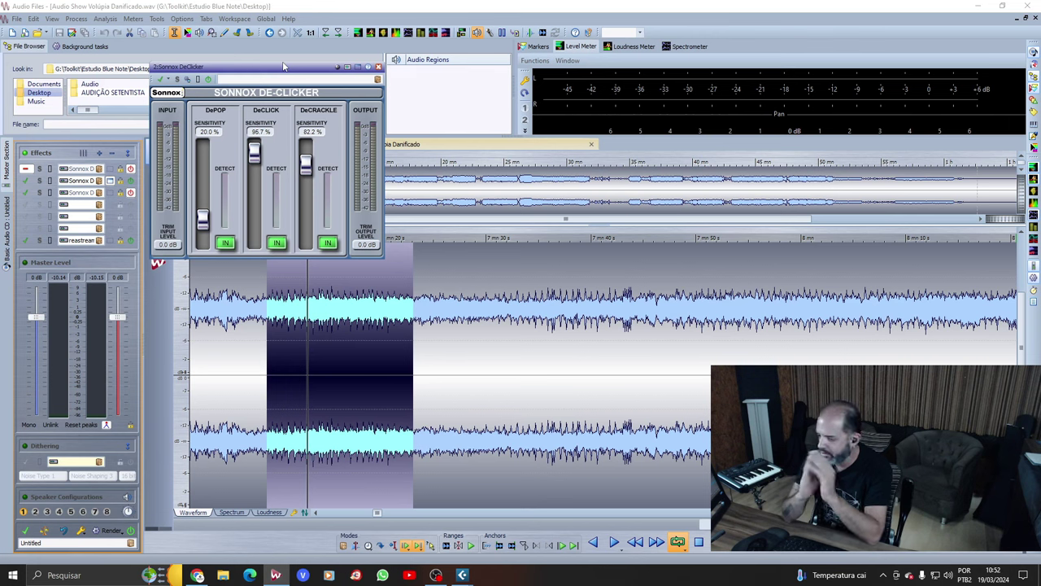
click(379, 65)
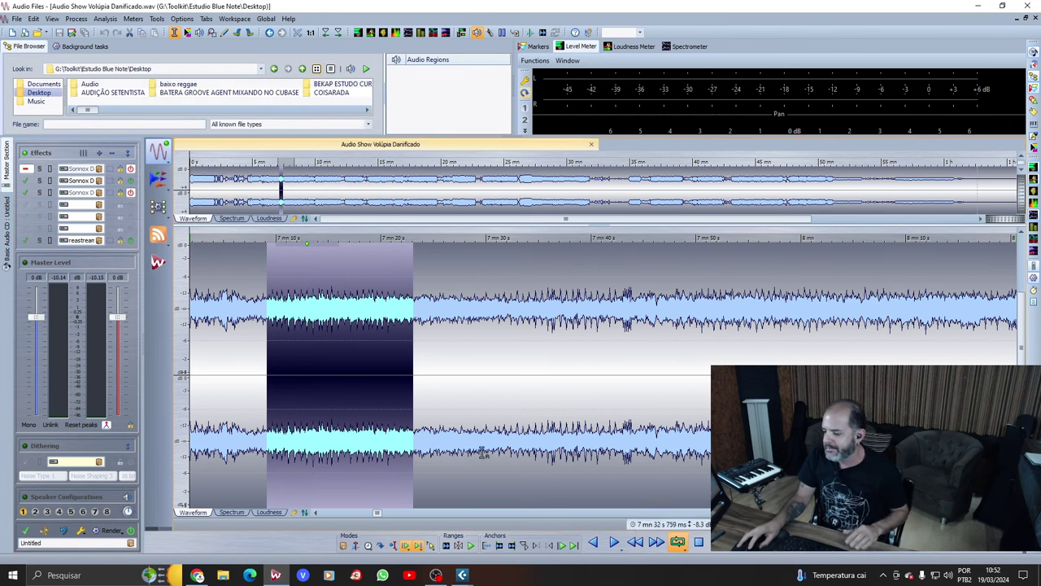
mouse_move(462, 574)
click(432, 530)
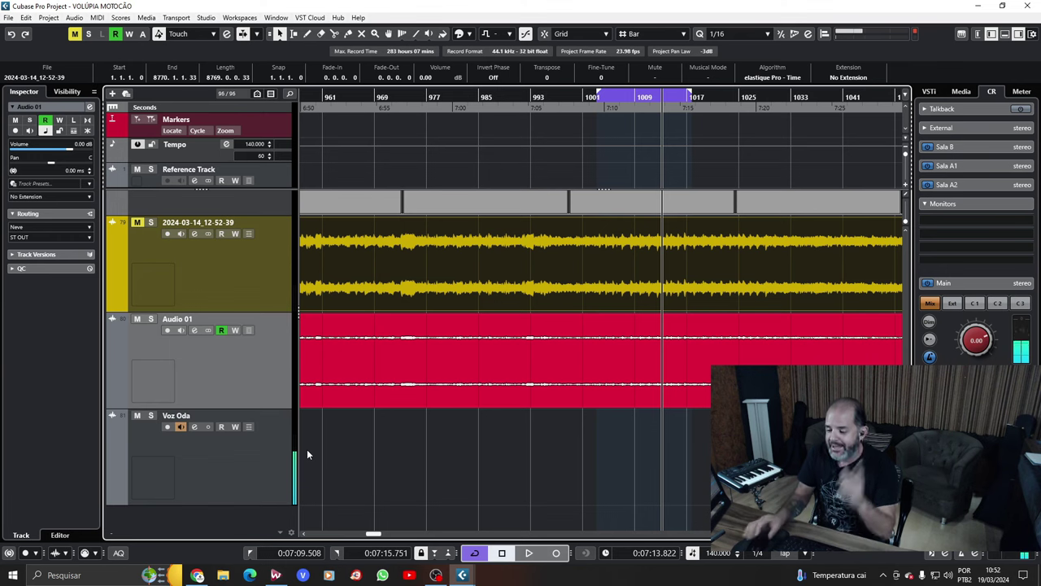
Select the VOLUPIA AUDIOLIVETRATADO event on Audio 01 and zoom the arrangement out to show a longer stretch of both recordings
click(441, 467)
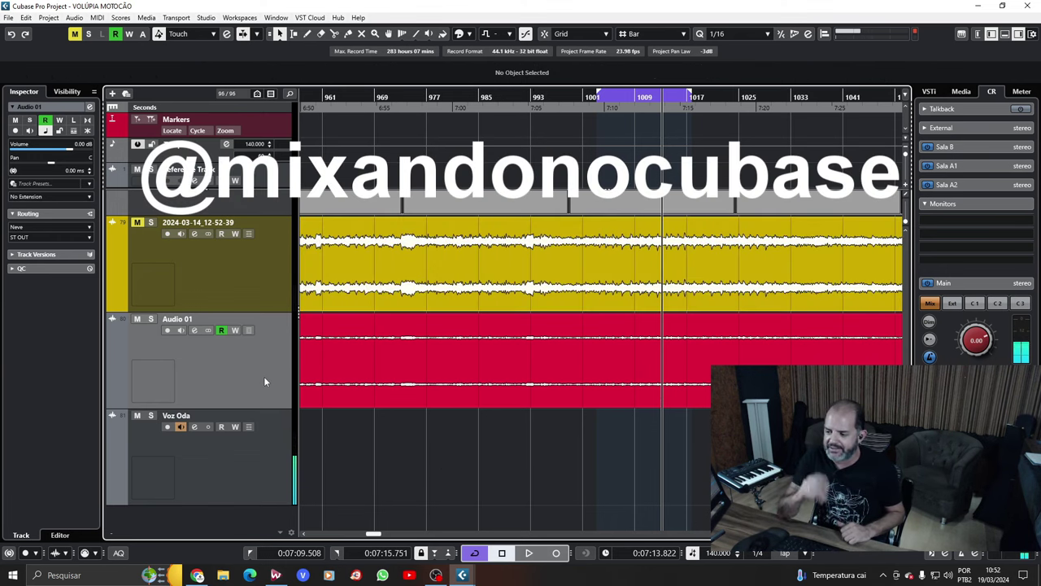
key(shift+g)
key(shift+g)
key(g)
key(Right)
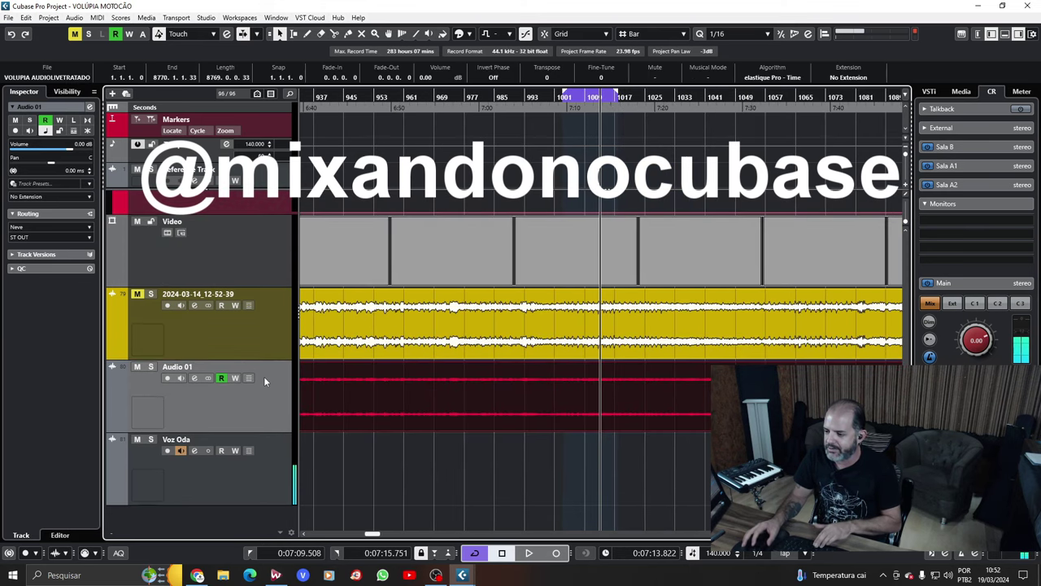
key(g)
key(g)
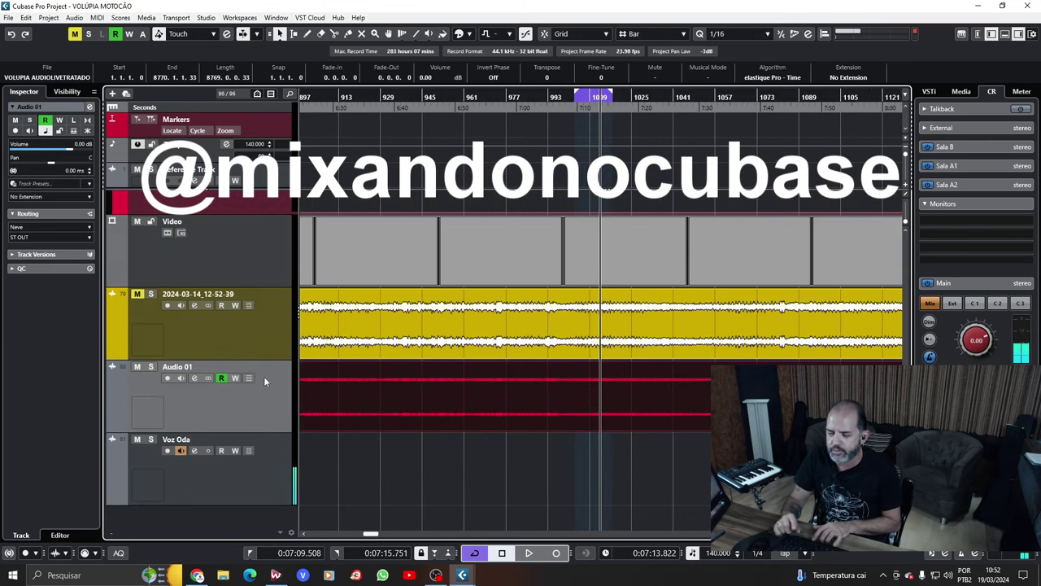